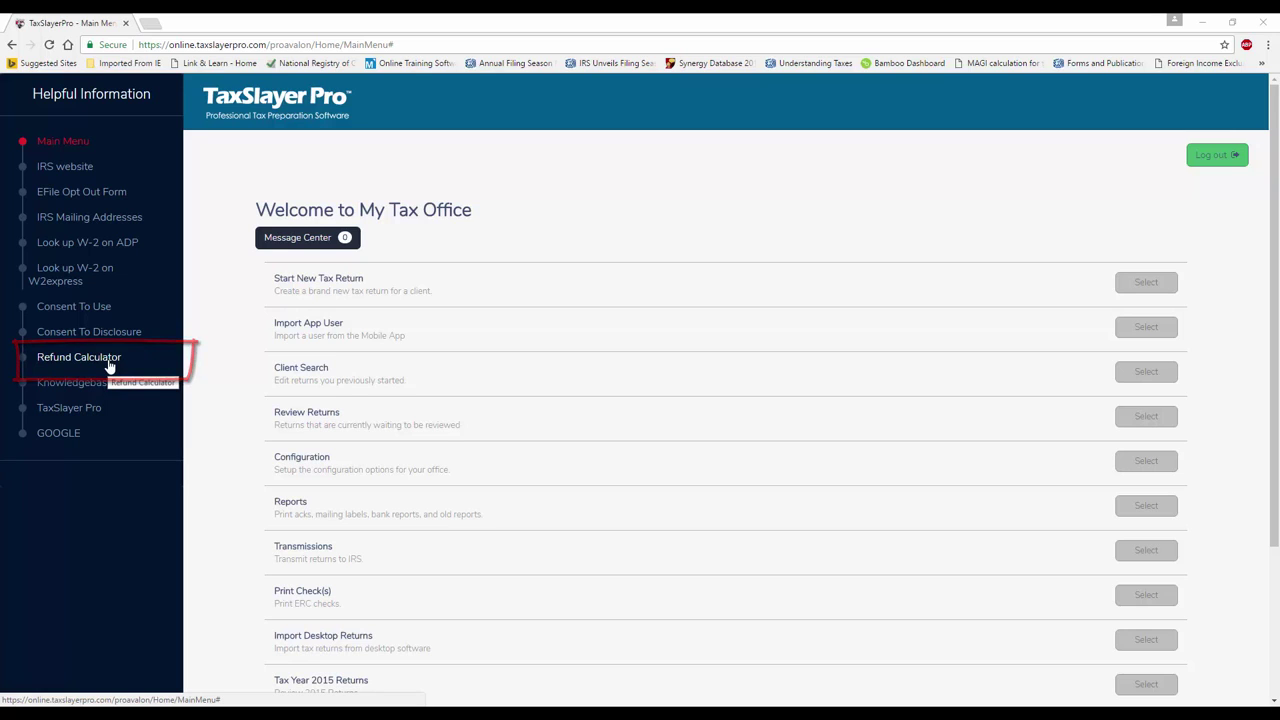
Start the refund calculator with taxpayer age 32, married, and spouse age 31
click(110, 367)
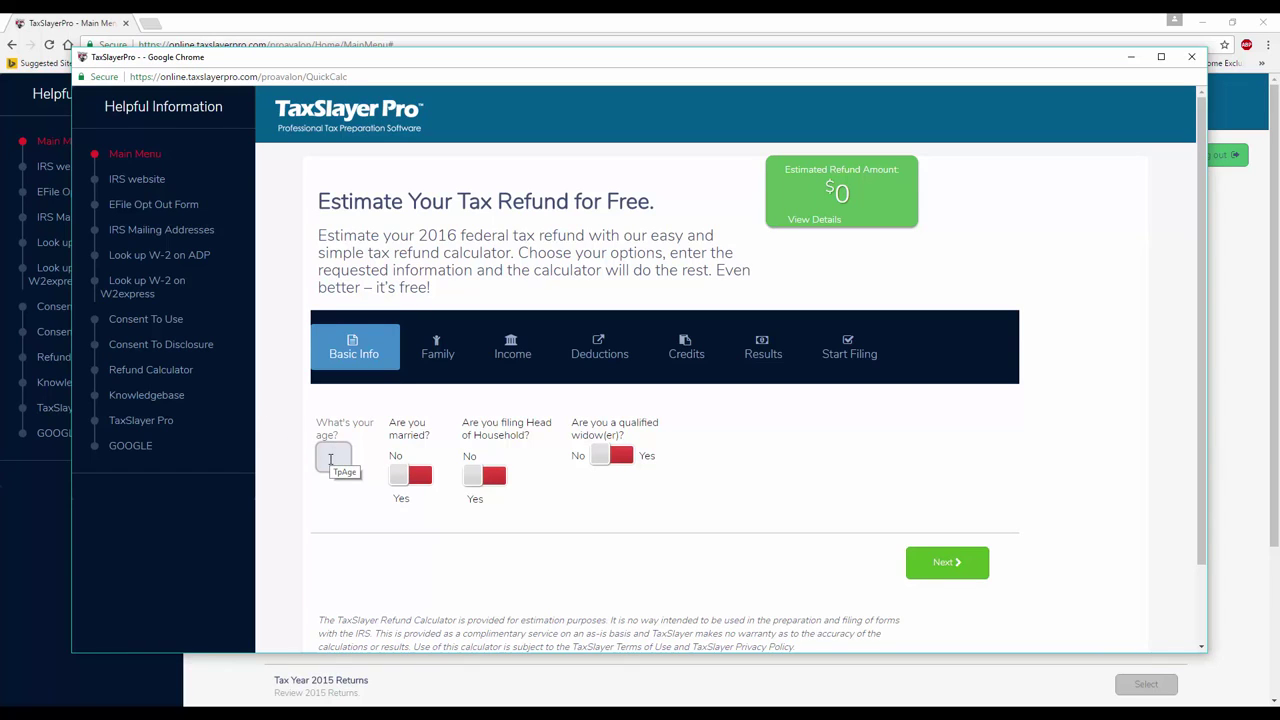
click(330, 459)
text(32)
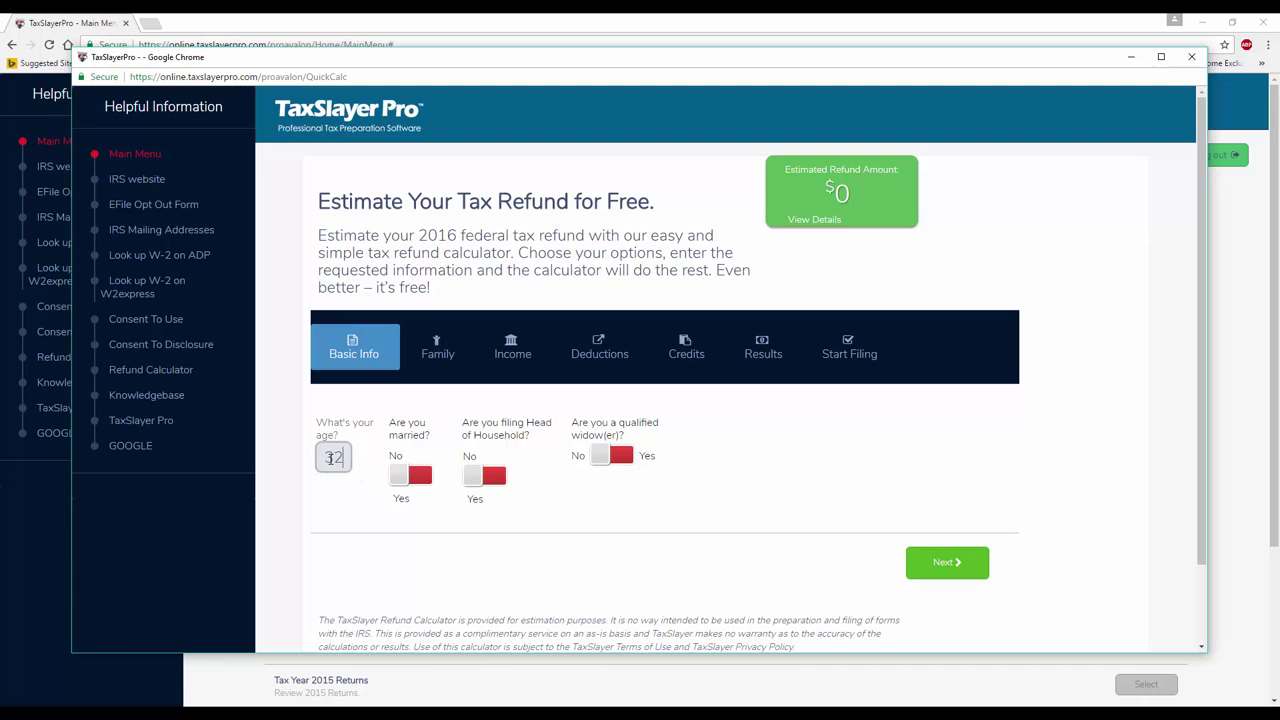
click(421, 478)
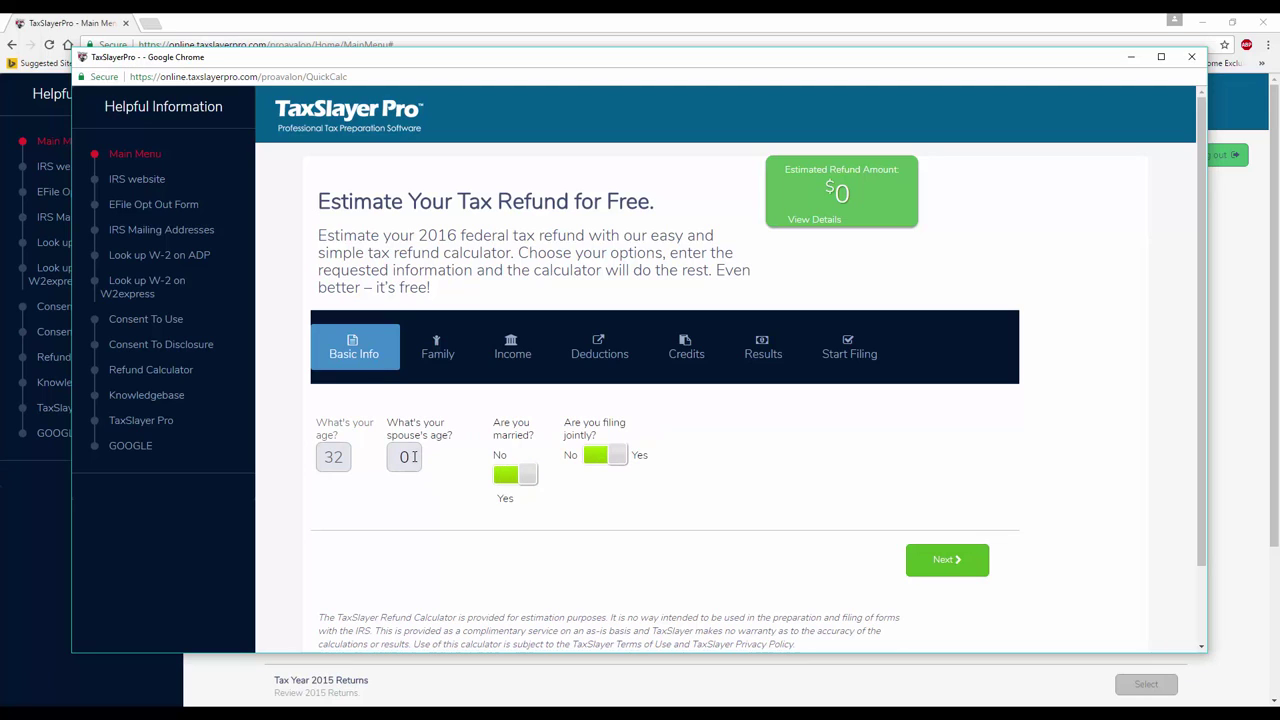
click(414, 456)
text(31)
Enter 2 dependents, 2 aged 16 or younger, and 2 under 13 receiving day-care
click(944, 571)
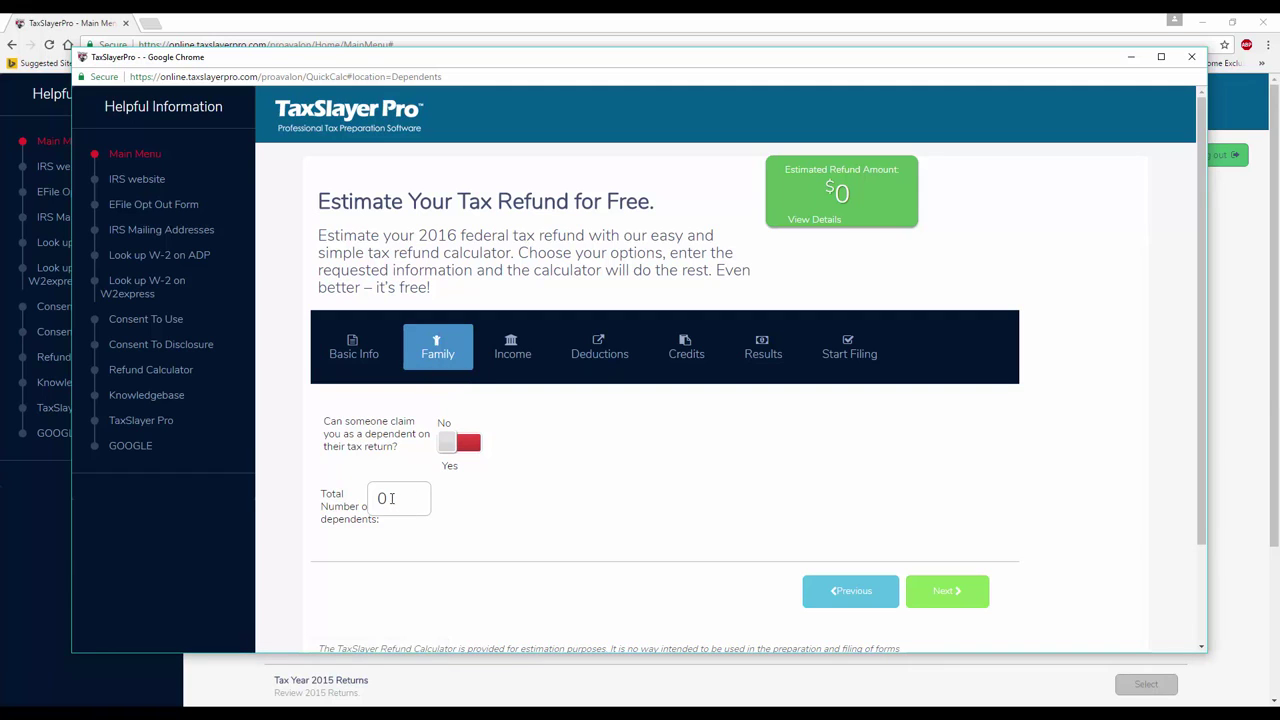
click(393, 498)
text(2)
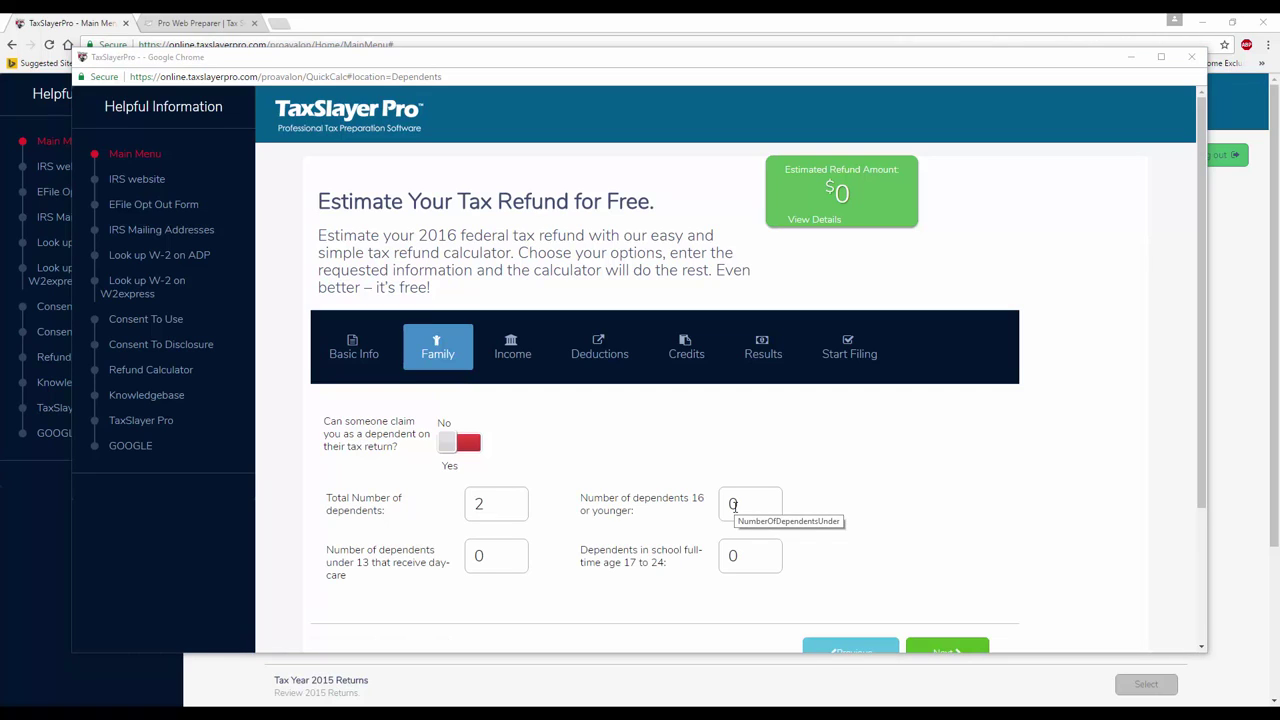
click(733, 505)
text(2)
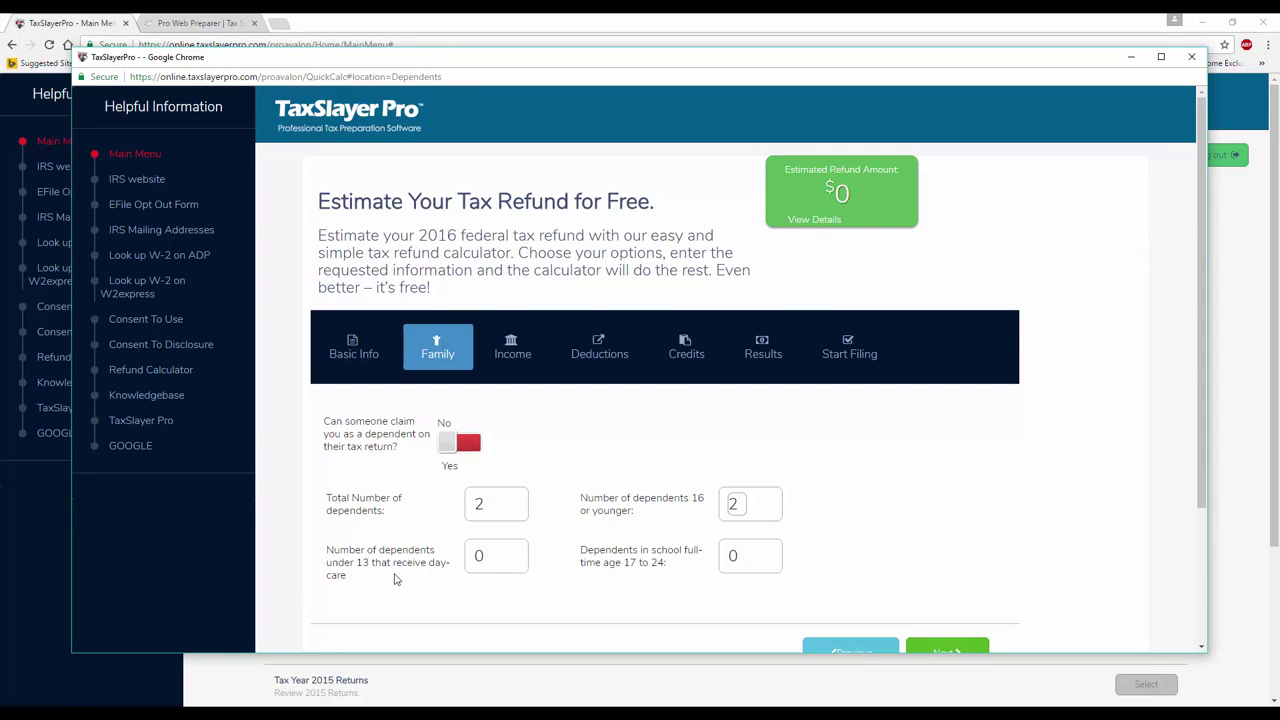
click(486, 556)
text(2)
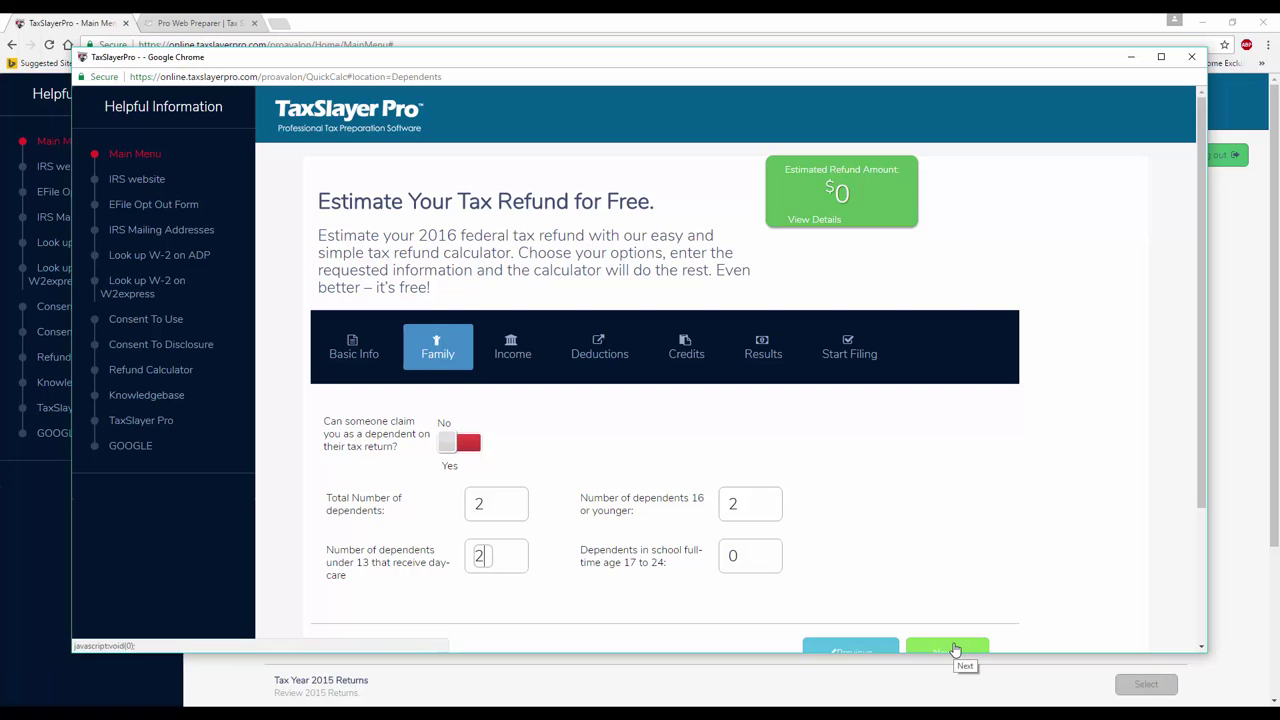
Enter the taxpayer's taxable wages of $3500 with $2100 federal withholding
click(955, 650)
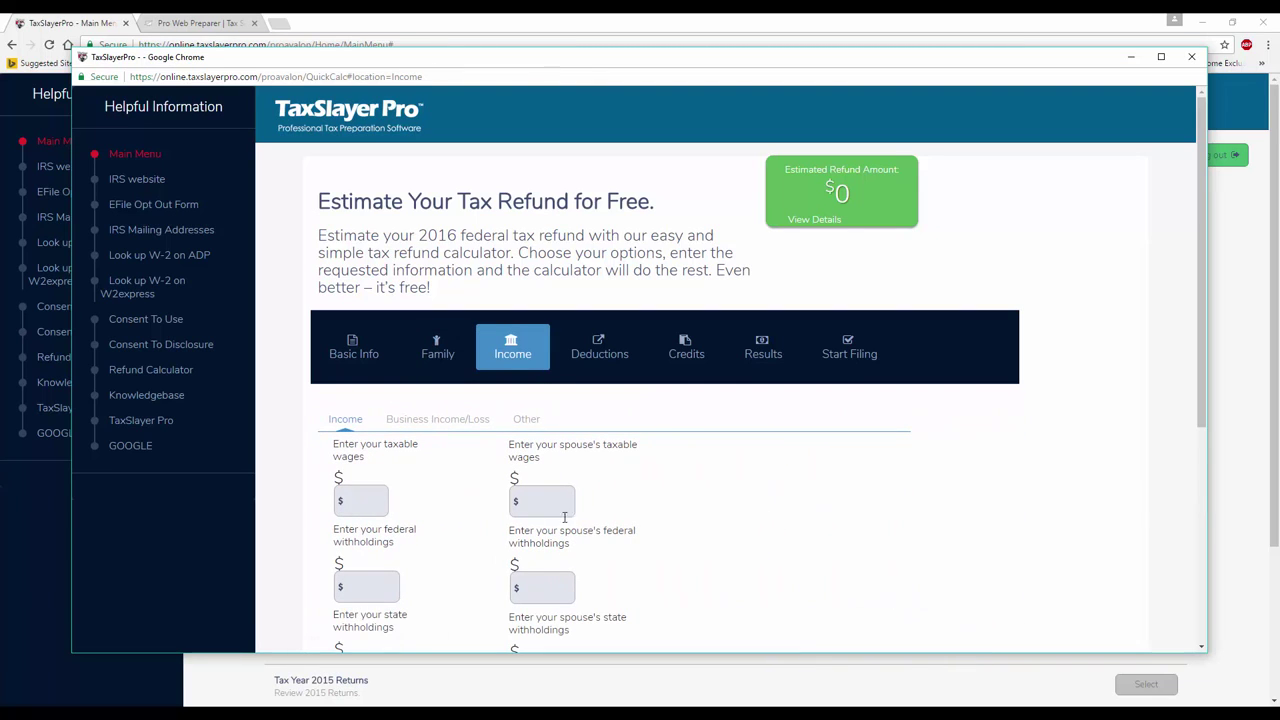
click(358, 503)
text(35)
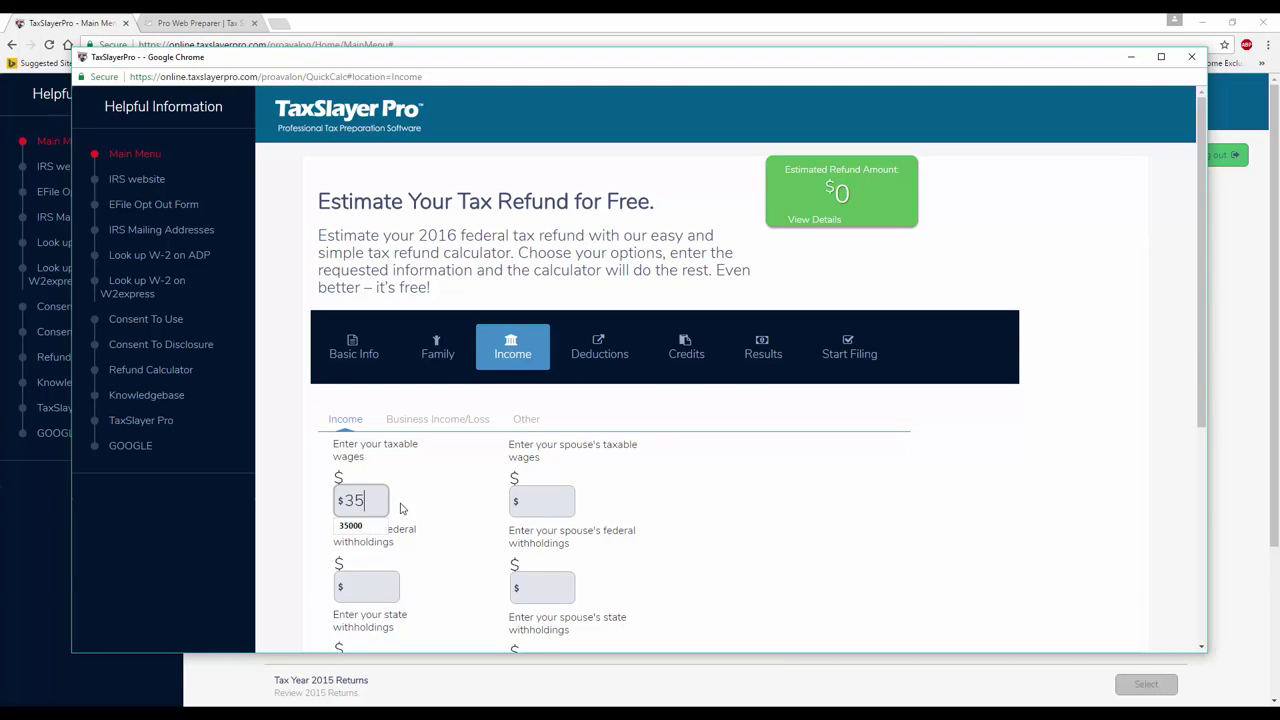
text(000)
key(BackSpace)
click(388, 583)
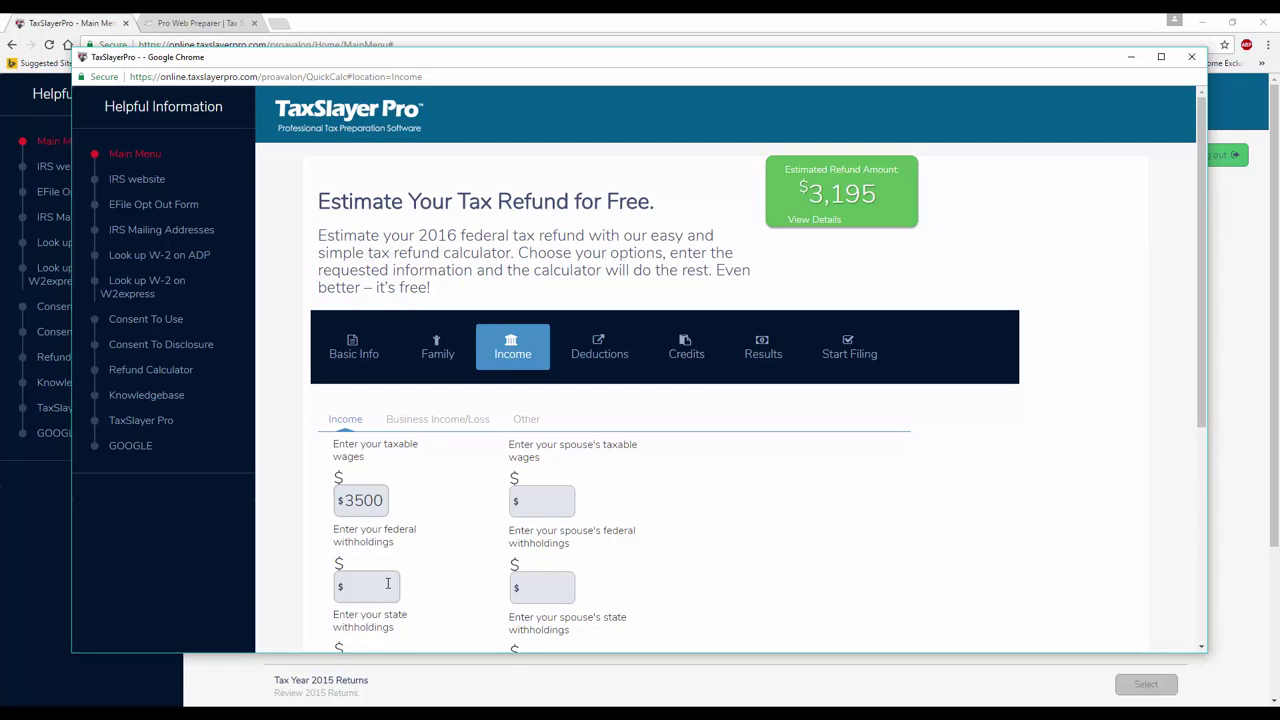
text(2100)
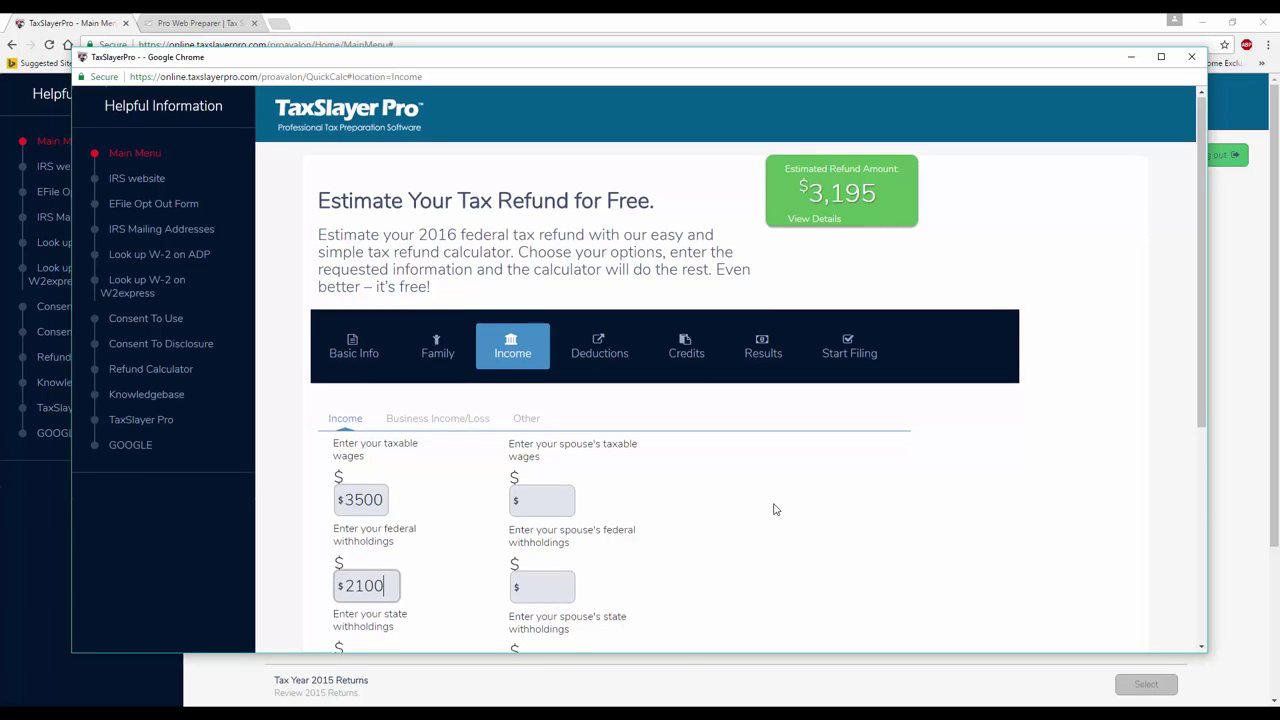
Enter the spouse's taxable wages of $15000 with $1000 withheld
scroll(768, 505, down, 2)
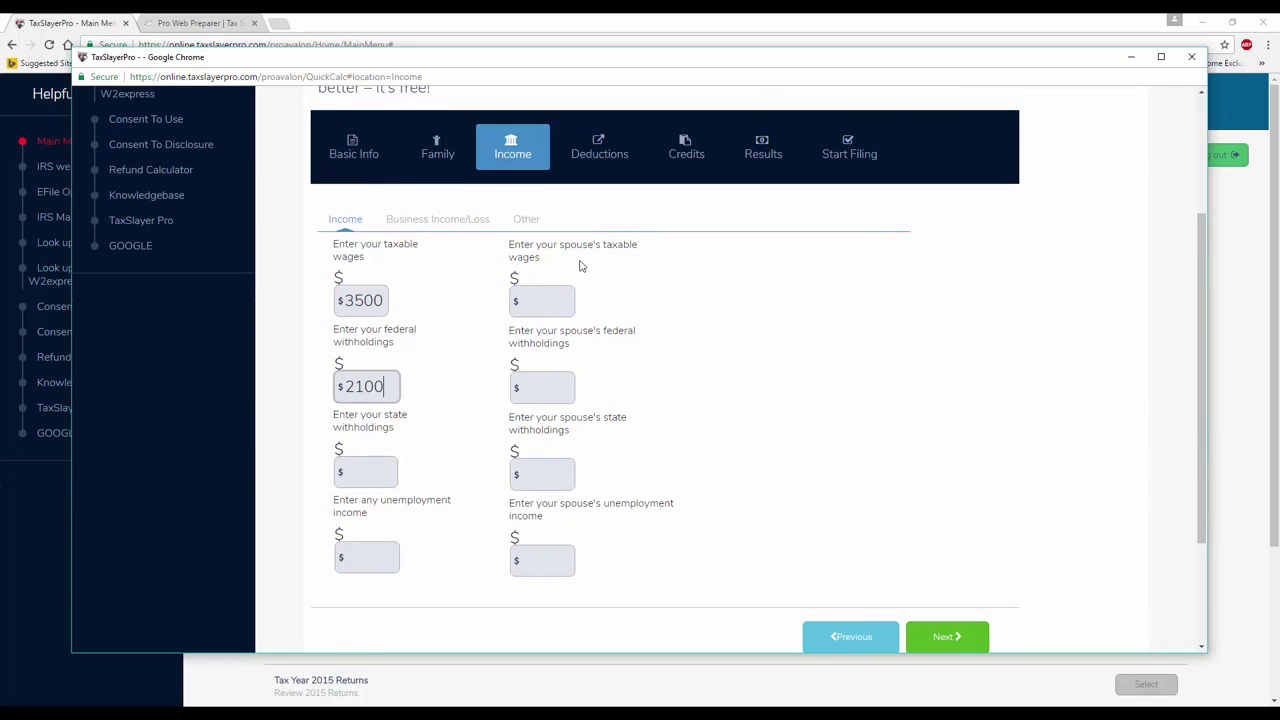
click(535, 295)
text(15000)
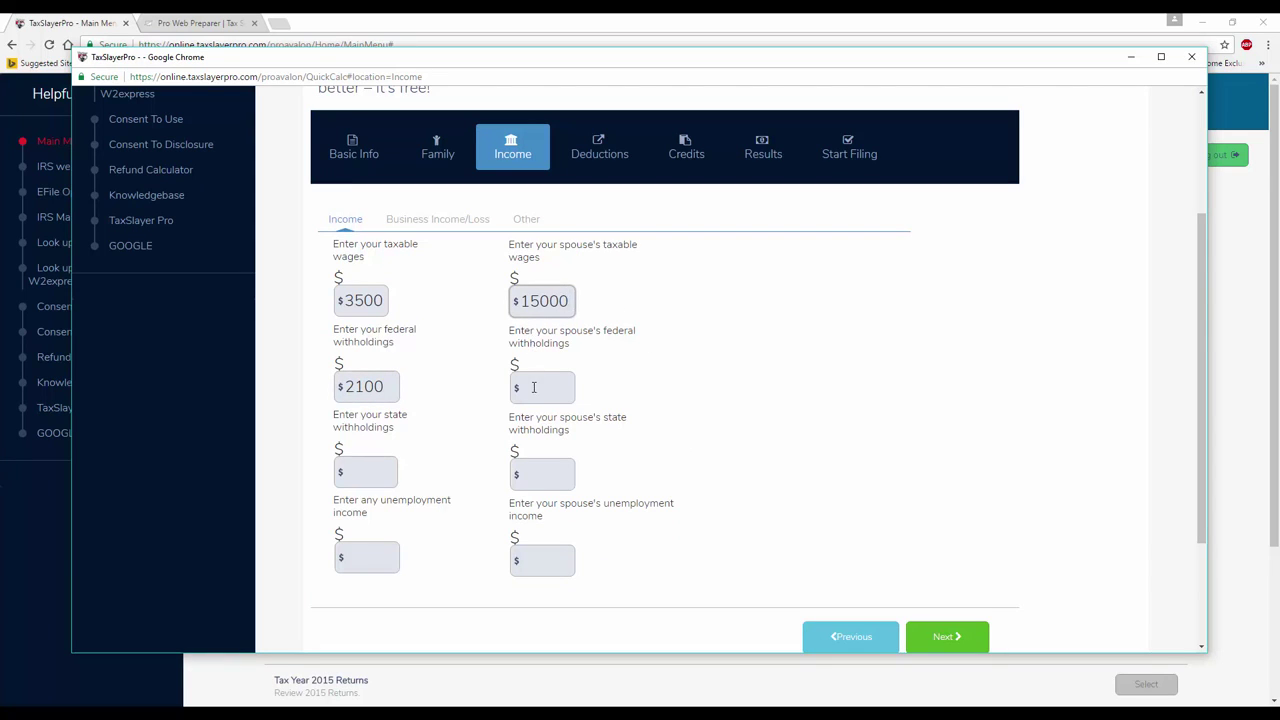
text(1000)
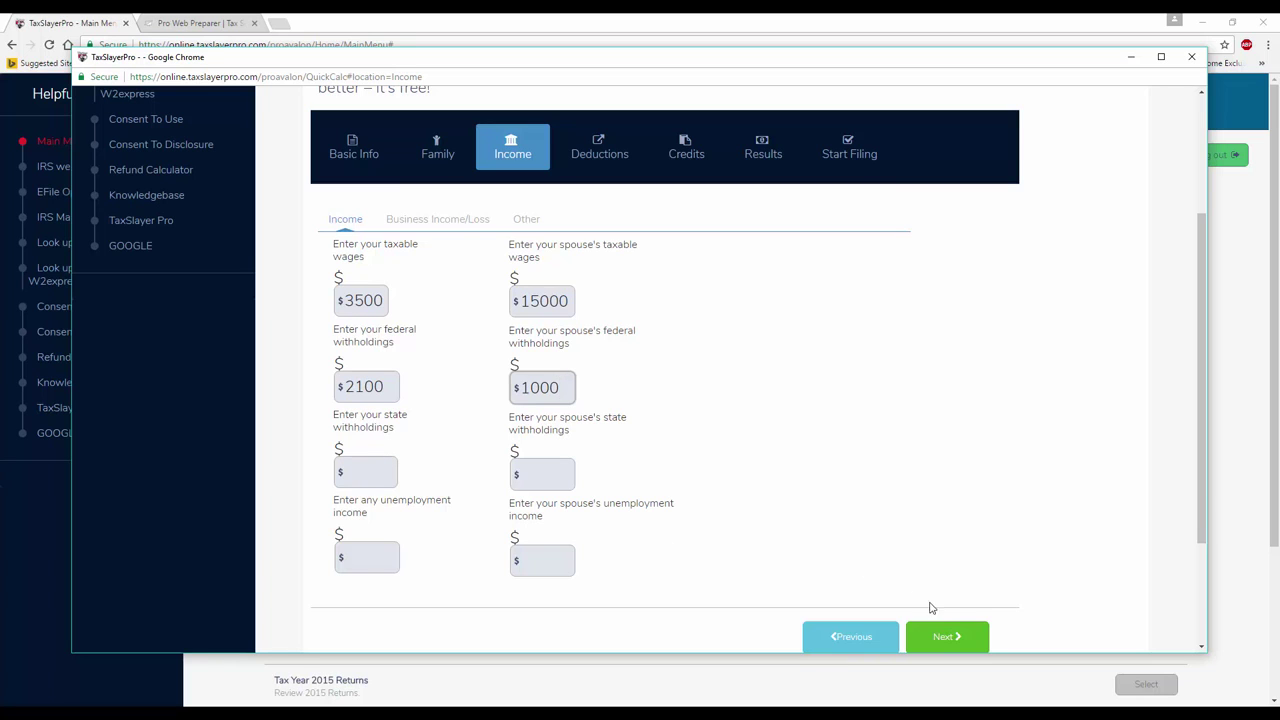
Pass through the Medical, Home and Donations deductions, leaving each at $0
click(945, 645)
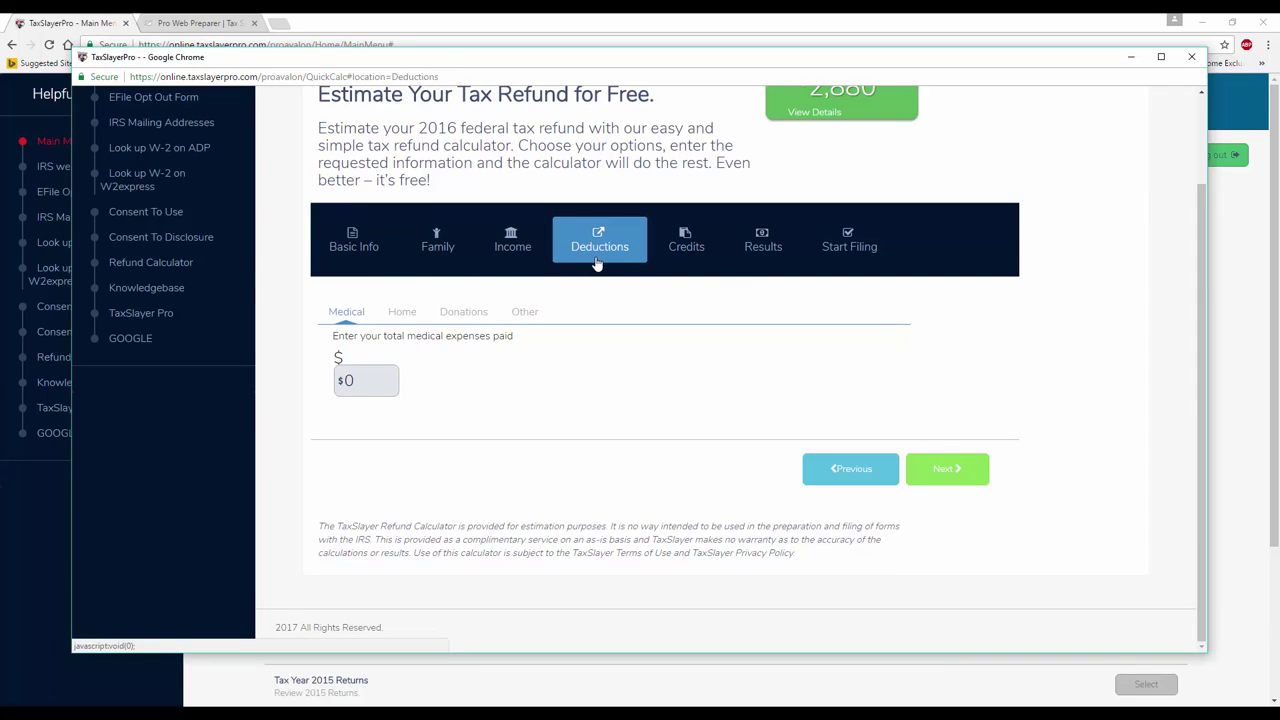
click(401, 314)
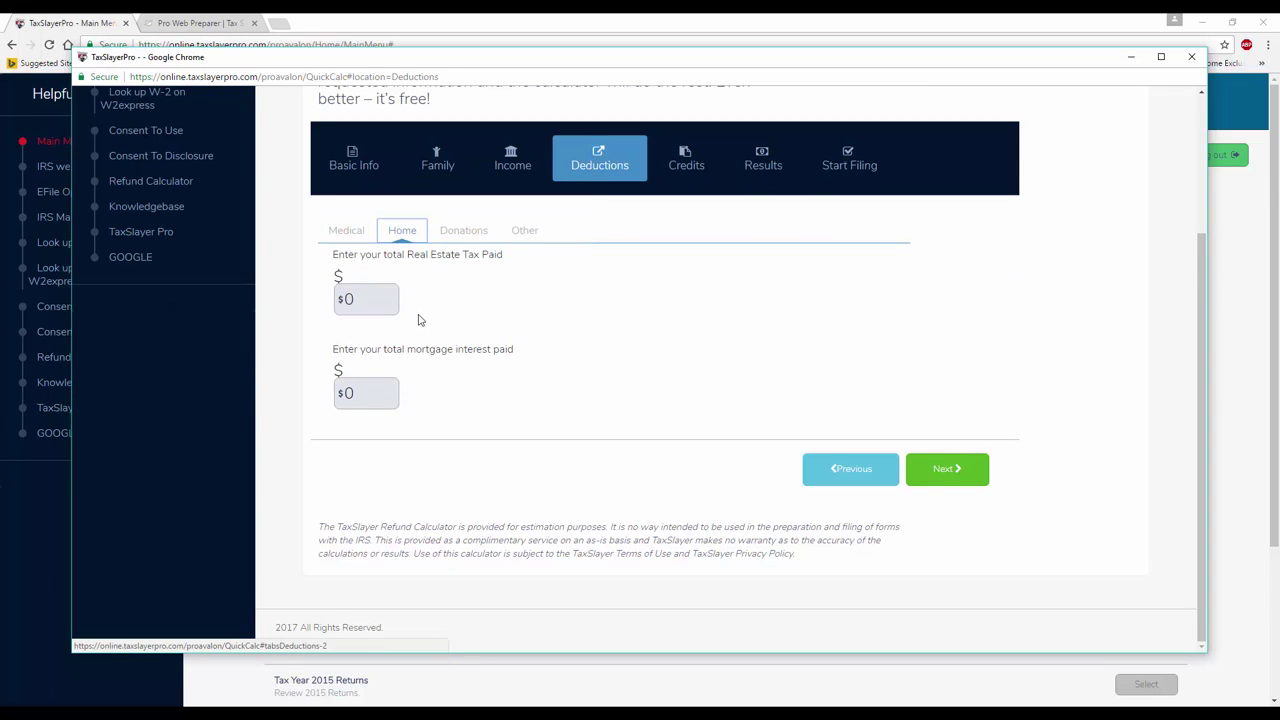
click(461, 238)
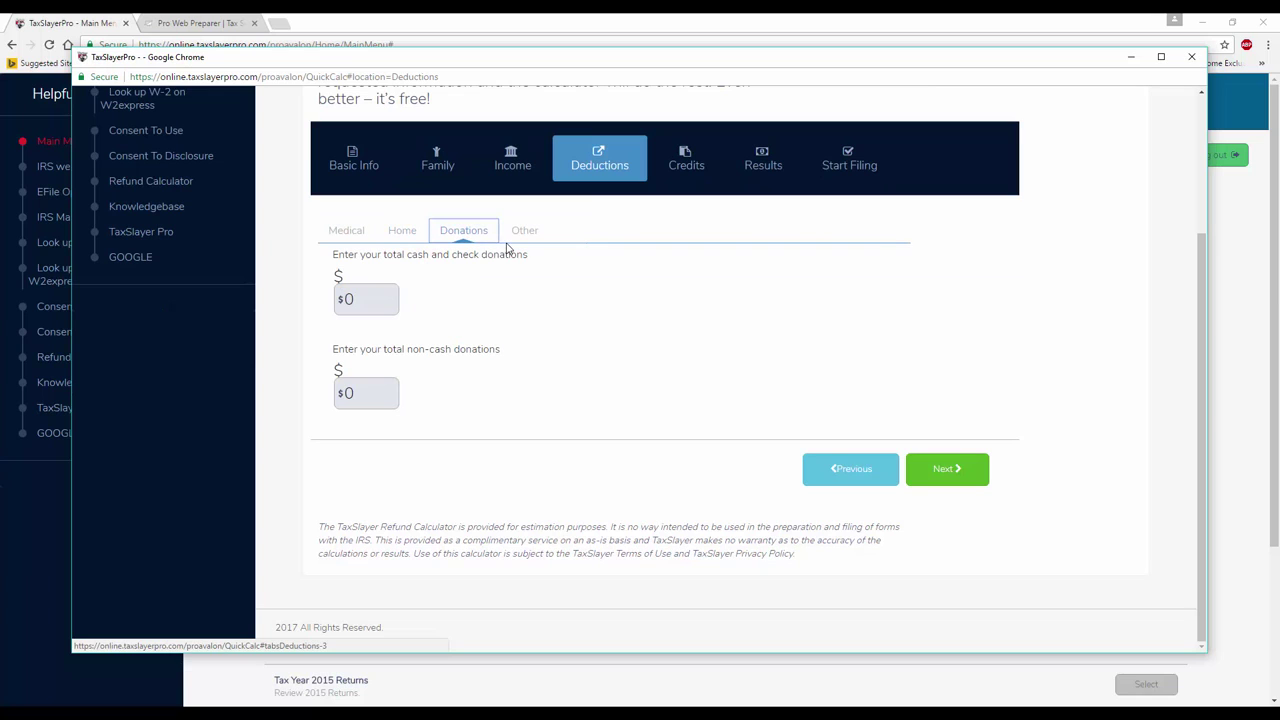
click(945, 472)
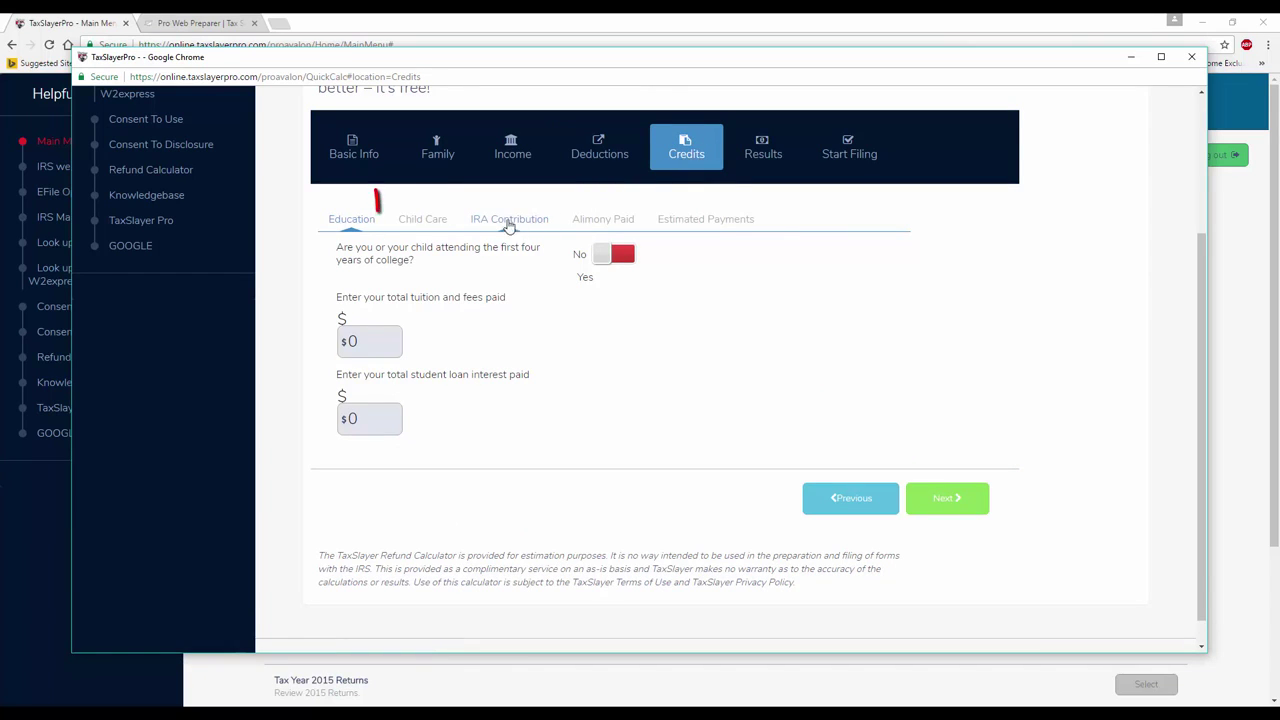
Record $4000 as total day-care expenses for the child care credit
click(421, 226)
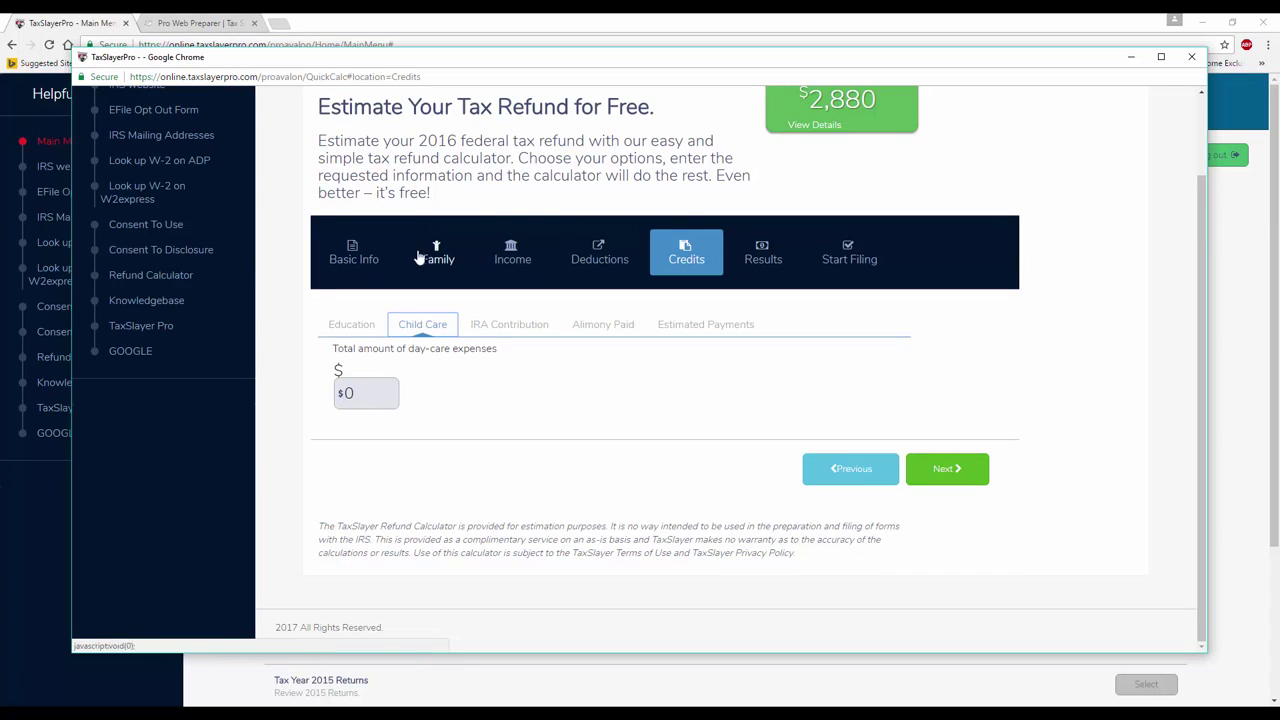
click(362, 394)
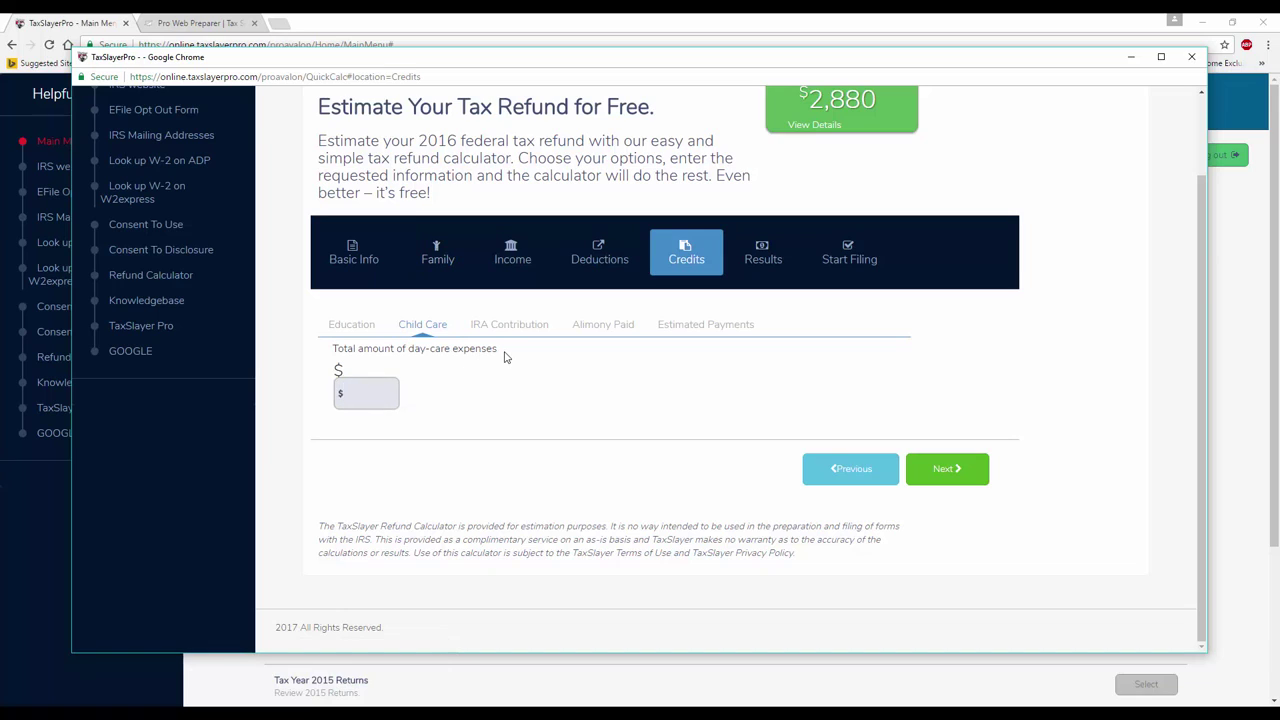
text(4000)
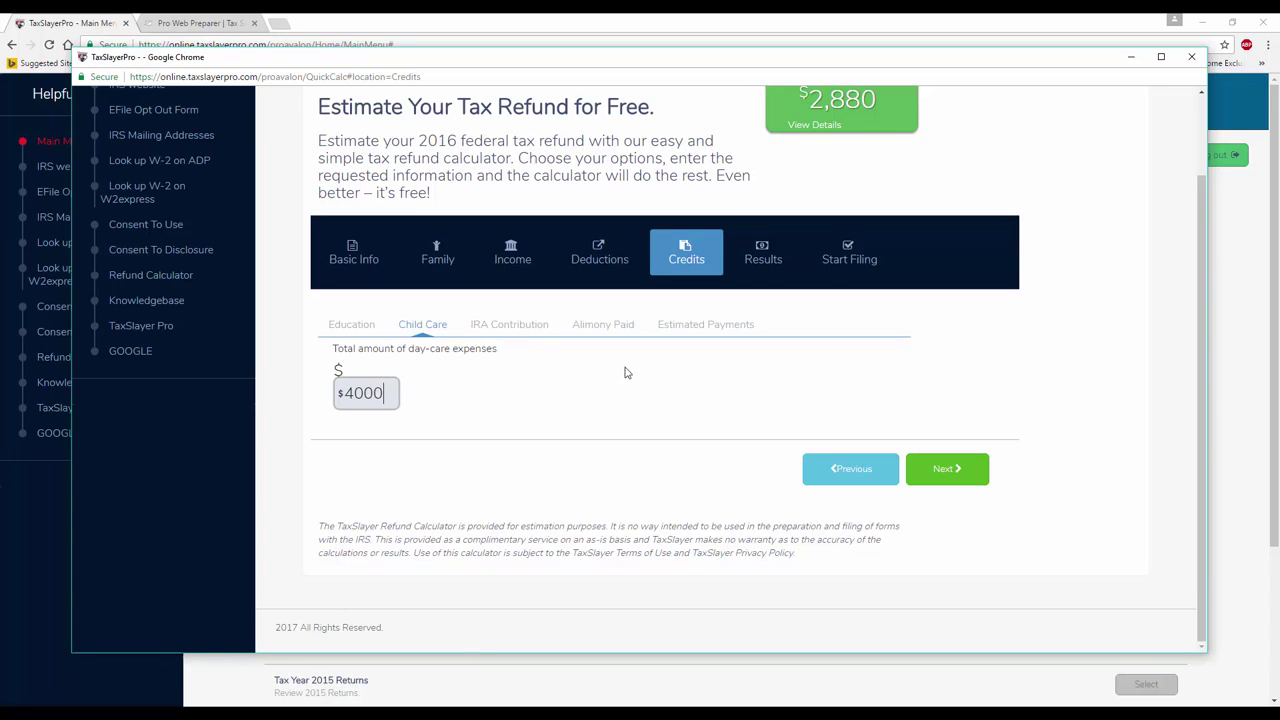
Advance to Start Filing to reveal the estimated refund of $3,136
click(932, 476)
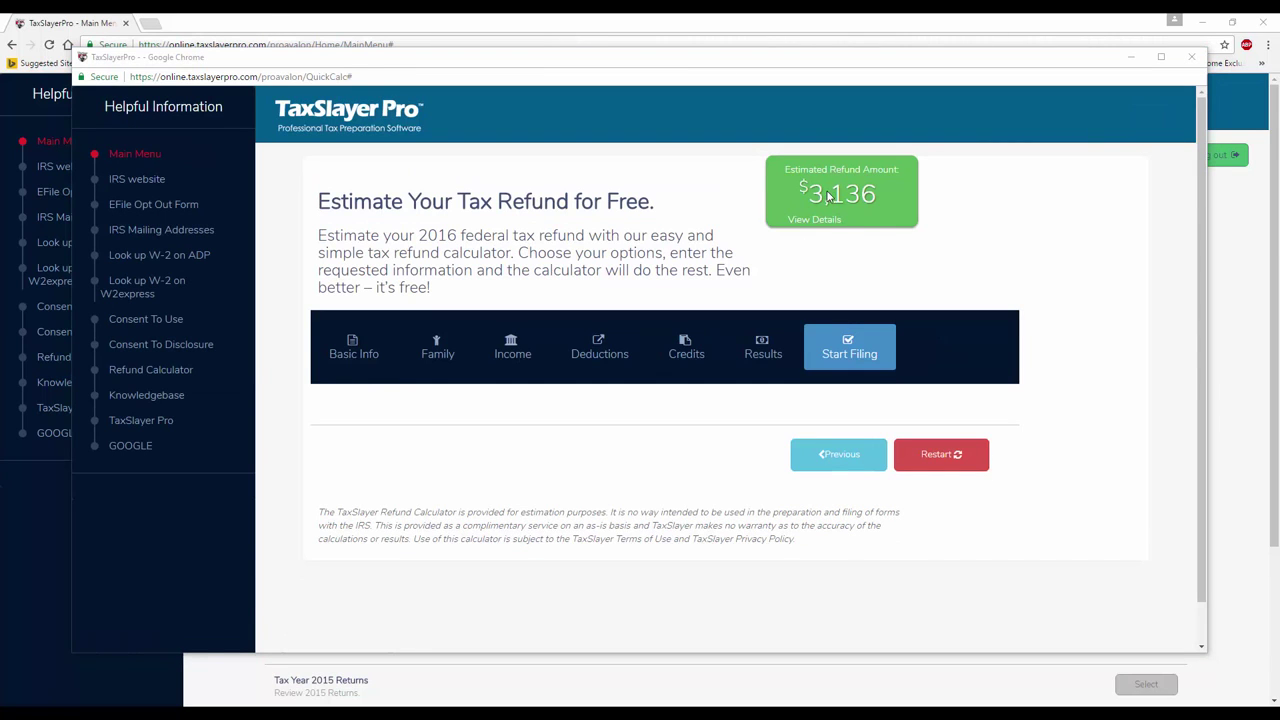